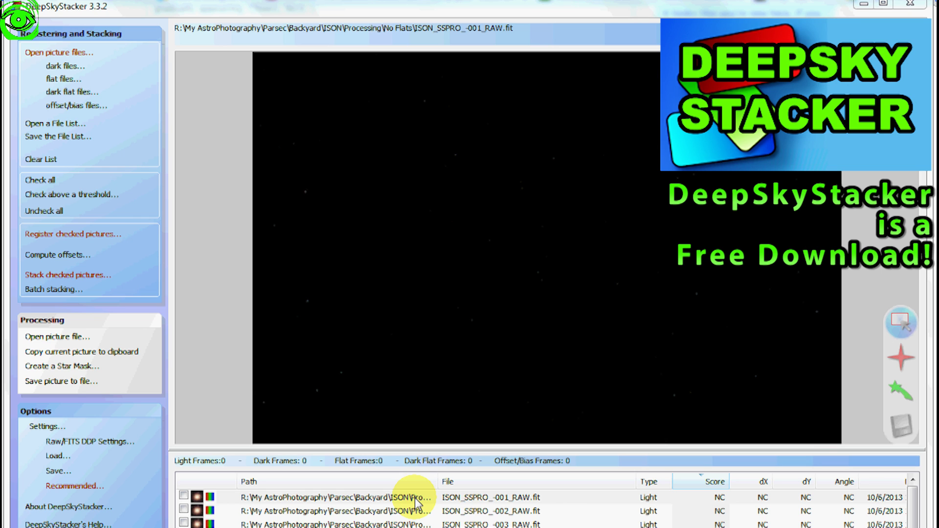
Load the first ISON light frame into the viewer and switch to Edit Comet Mode.
click(466, 498)
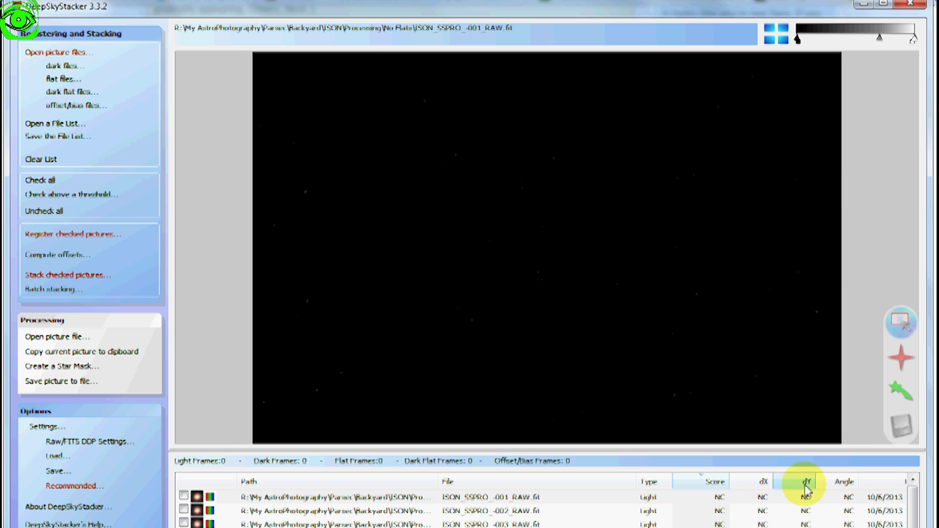
click(574, 500)
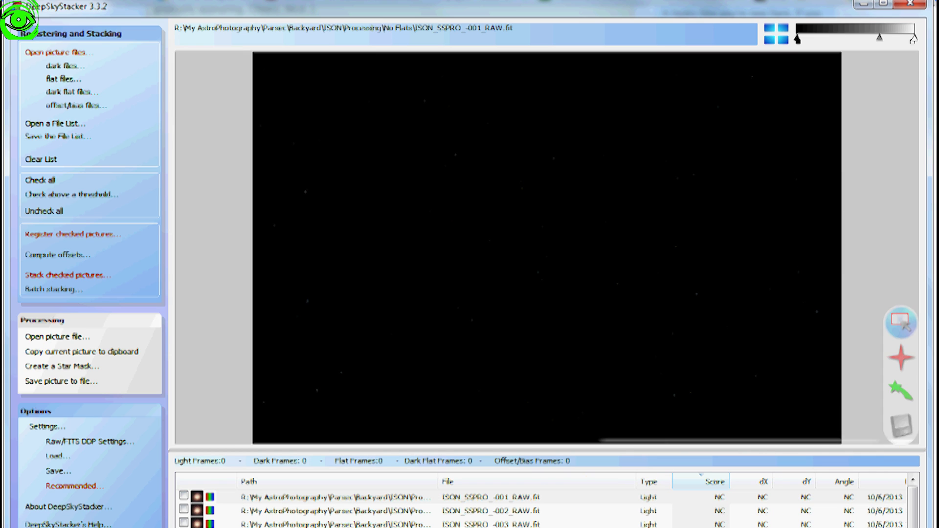
click(906, 395)
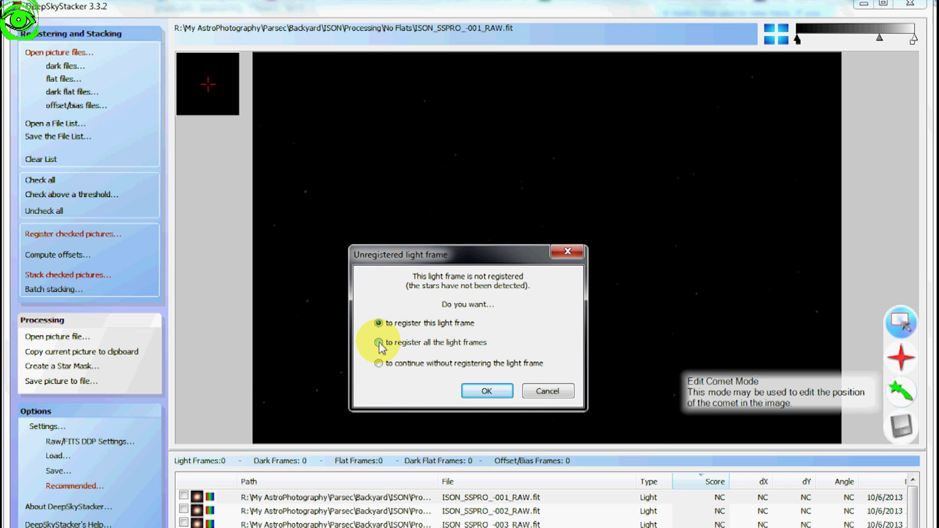
Register all the light frames, accepting the Register Settings and Stacking Steps as they are.
click(379, 343)
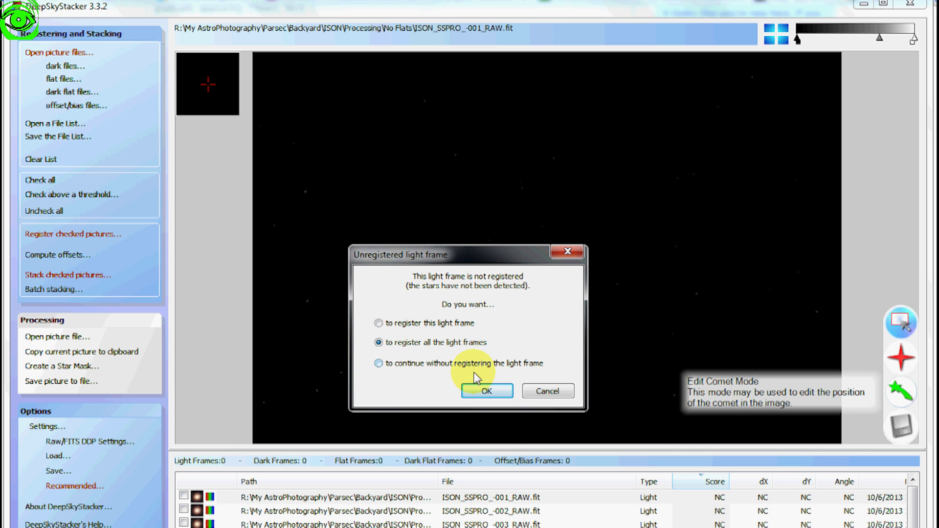
click(485, 398)
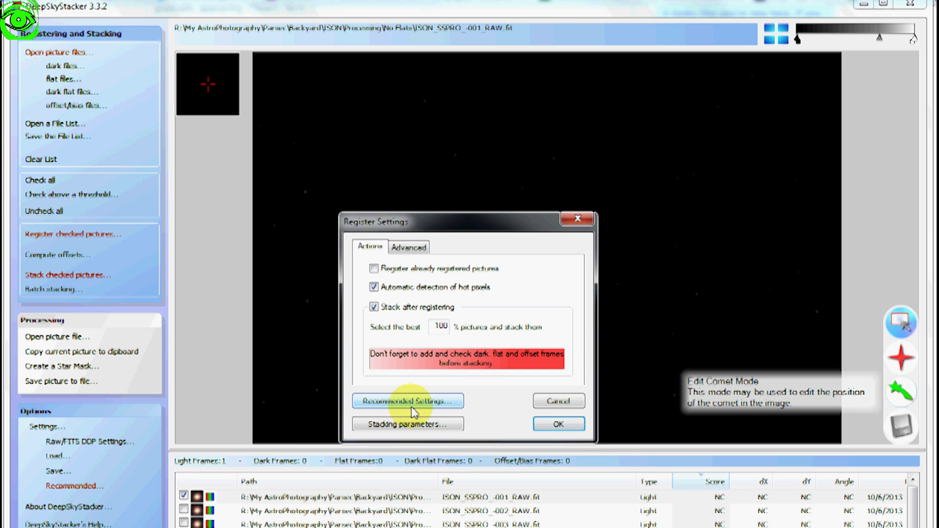
click(559, 425)
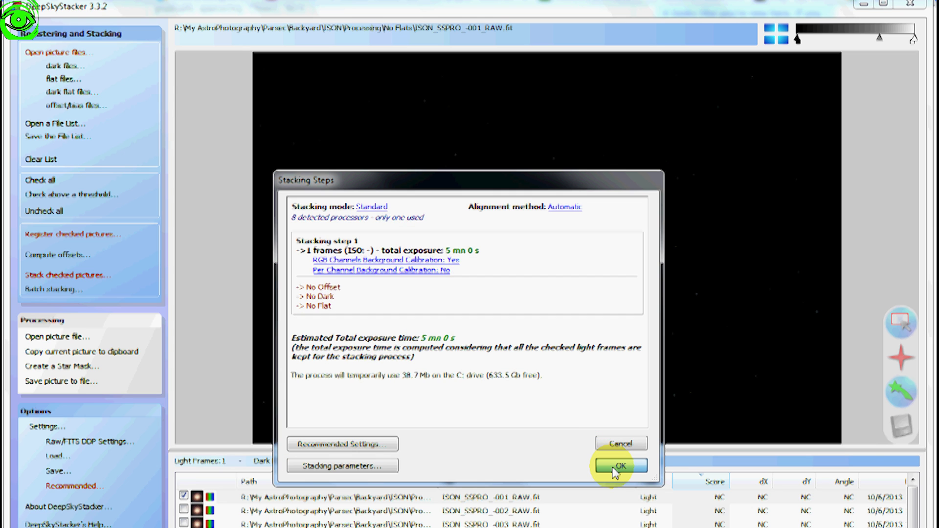
click(619, 465)
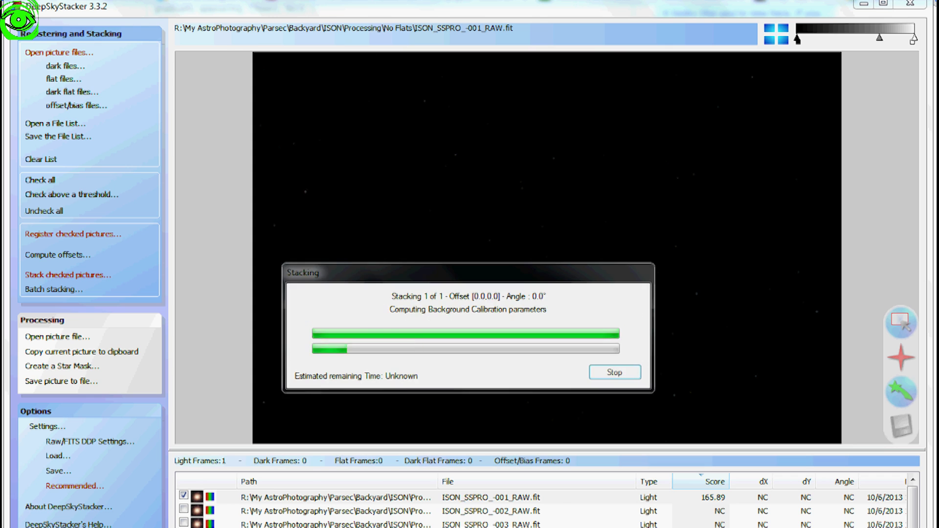
Zoom in and back out on the comet in the single-frame Autosave.tif result.
scroll(554, 271, up, 3)
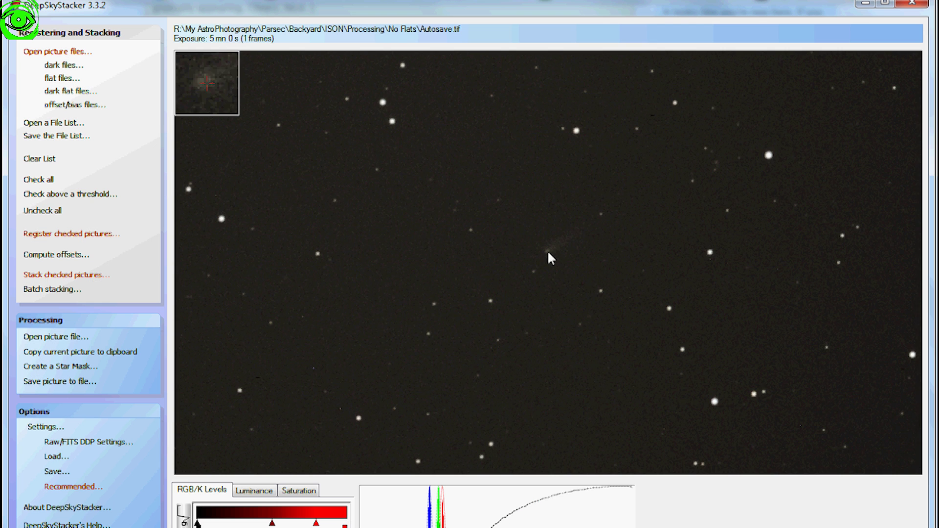
scroll(543, 264, up, 2)
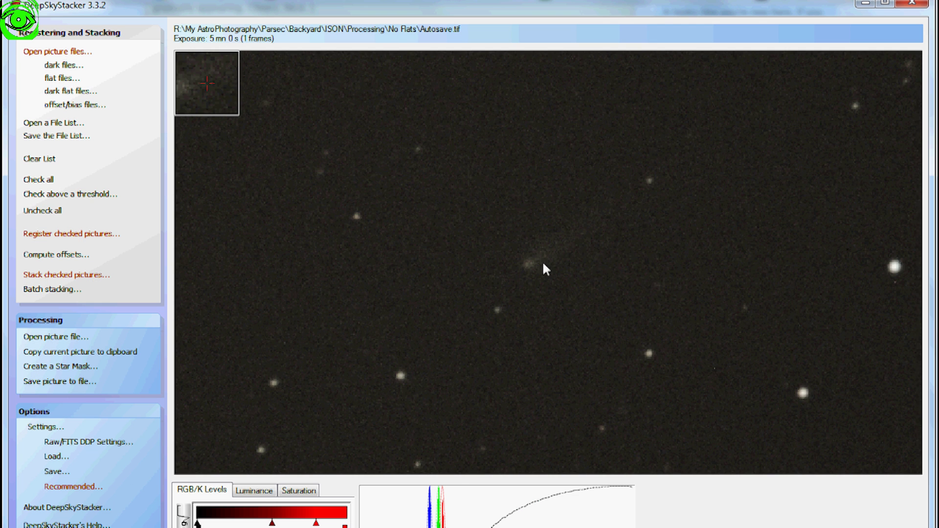
scroll(542, 264, up, 1)
scroll(547, 275, up, 2)
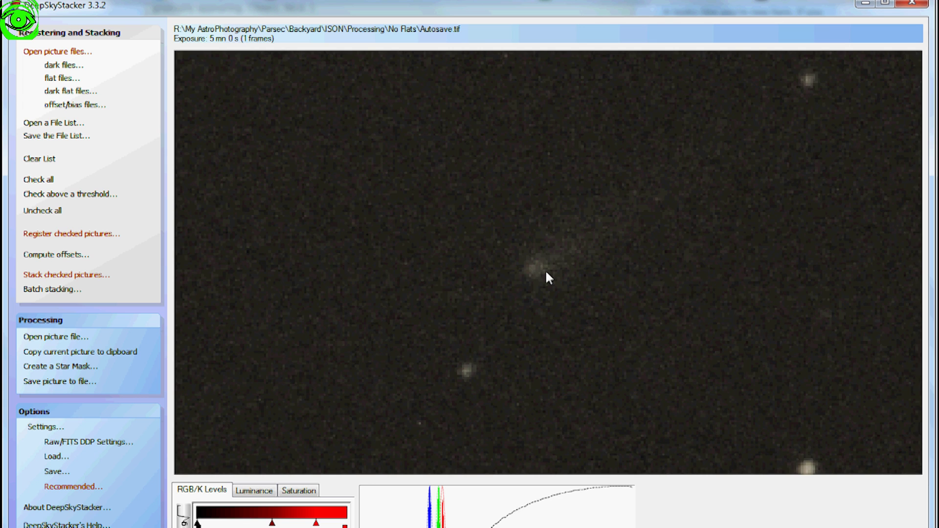
scroll(546, 272, down, 3)
scroll(561, 271, down, 2)
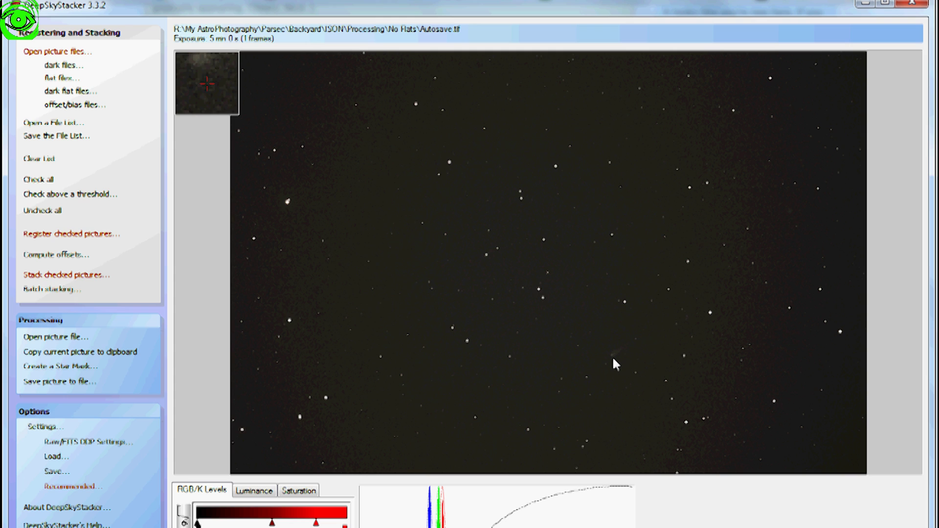
Cancel the Open picture files dialog and show the first ISON raw frame in the viewer again.
click(115, 110)
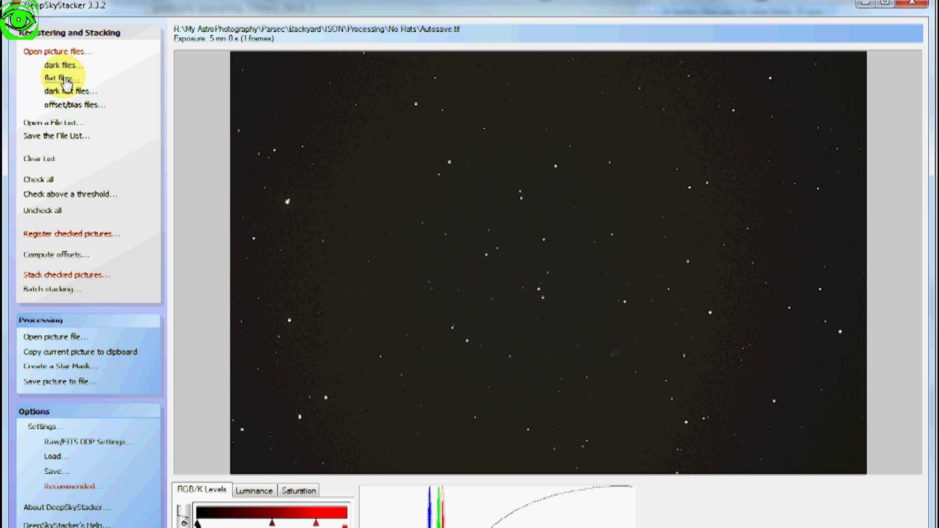
click(56, 52)
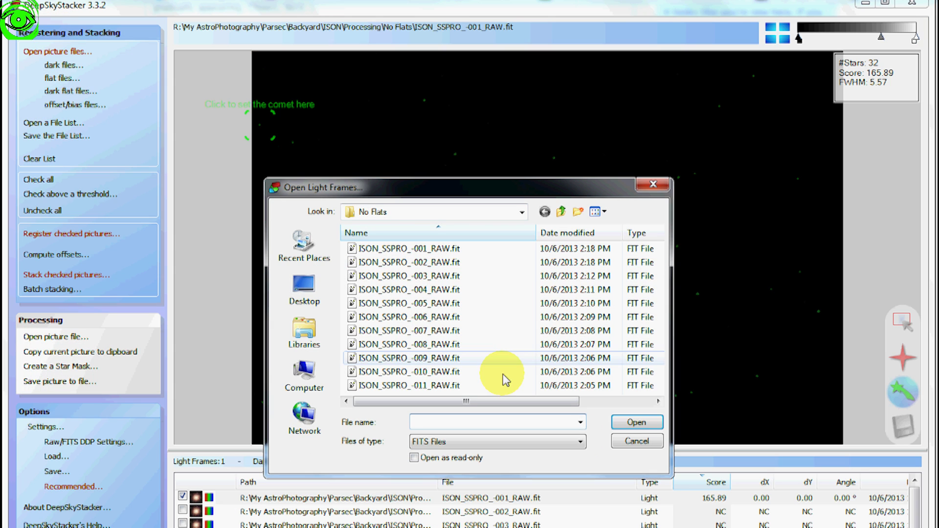
click(638, 440)
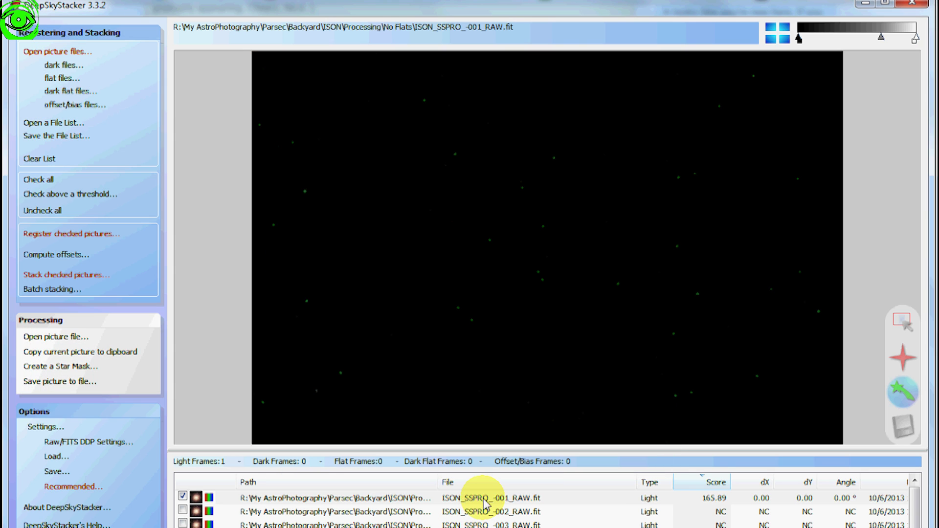
click(495, 499)
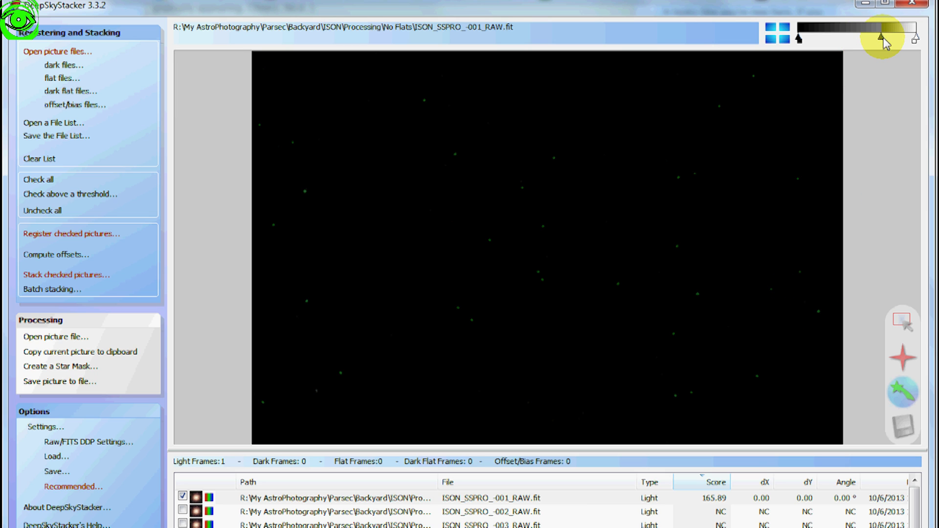
Drag the histogram sliders left so the faint stars and the comet show up.
drag(868, 39, 834, 38)
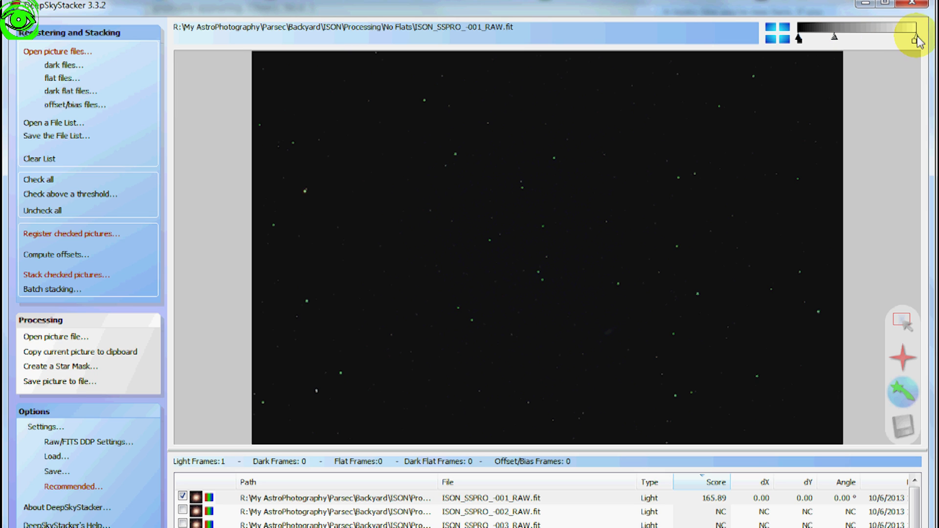
drag(914, 39, 855, 39)
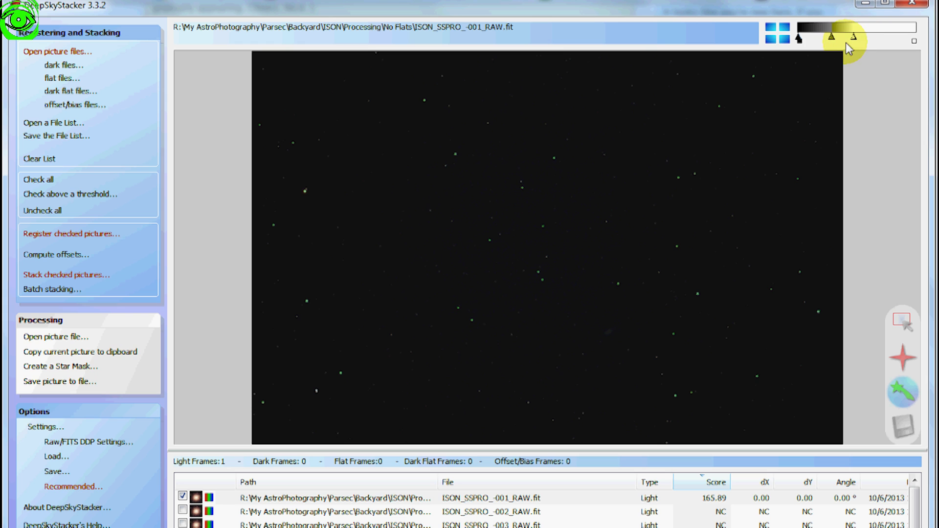
drag(831, 39, 810, 40)
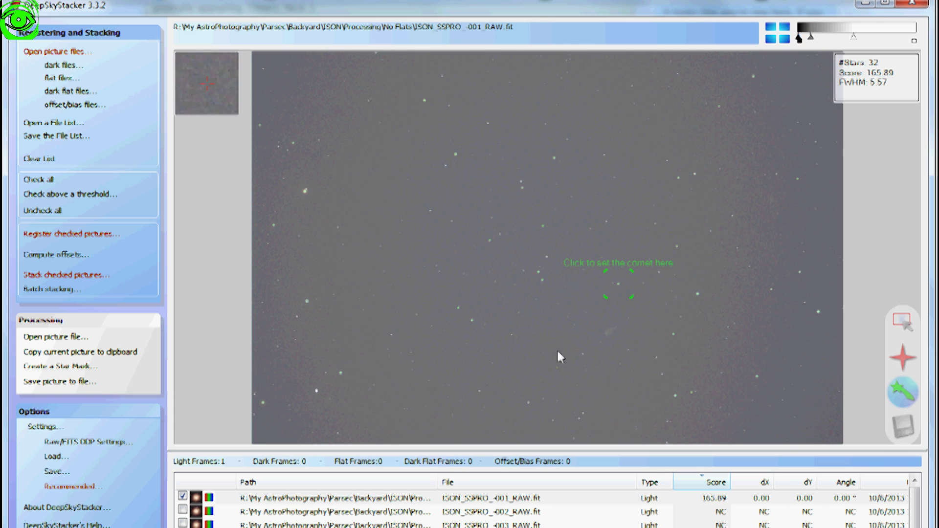
Zoom in and place the comet marker on the faint comet head, replacing the misplaced one.
scroll(609, 342, up, 1)
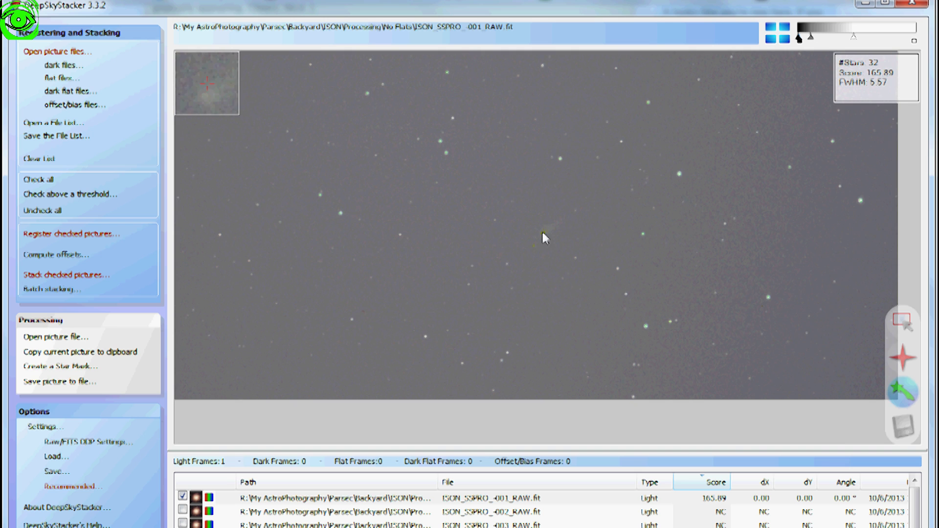
scroll(544, 235, up, 1)
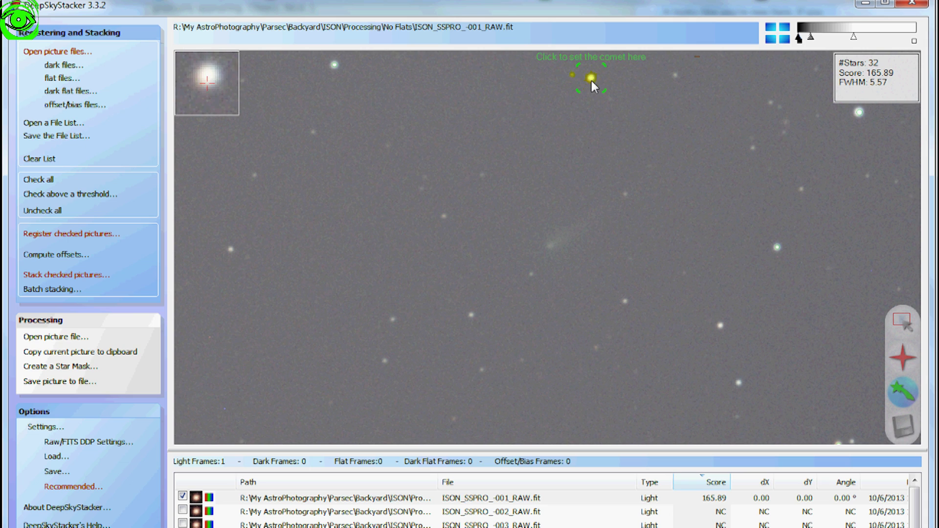
click(551, 246)
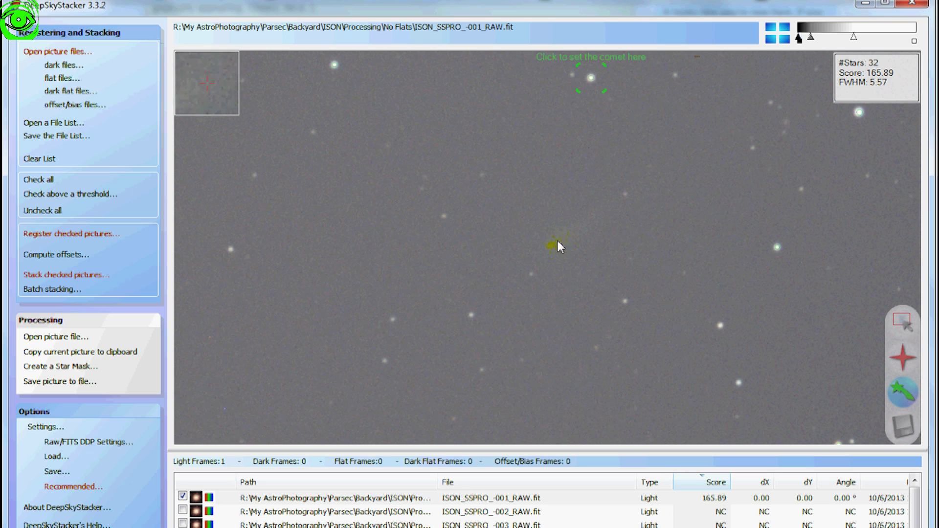
click(555, 248)
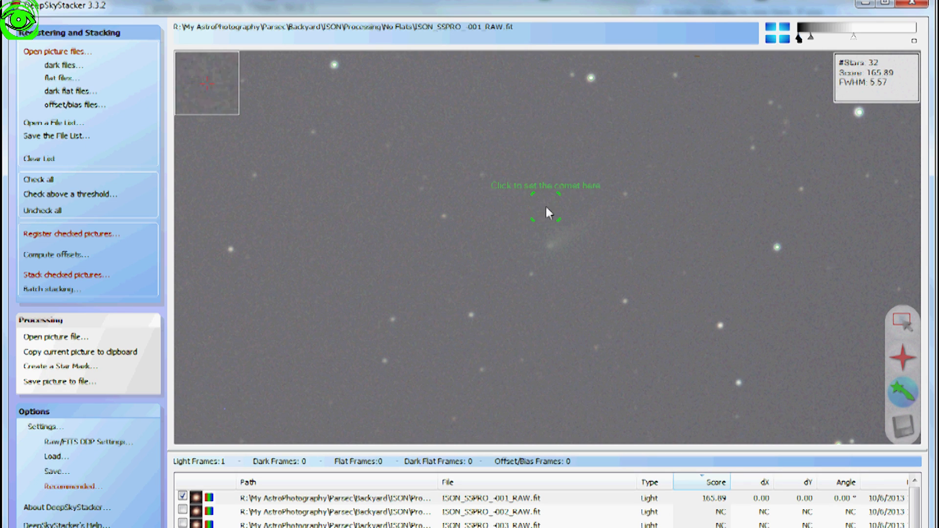
click(550, 246)
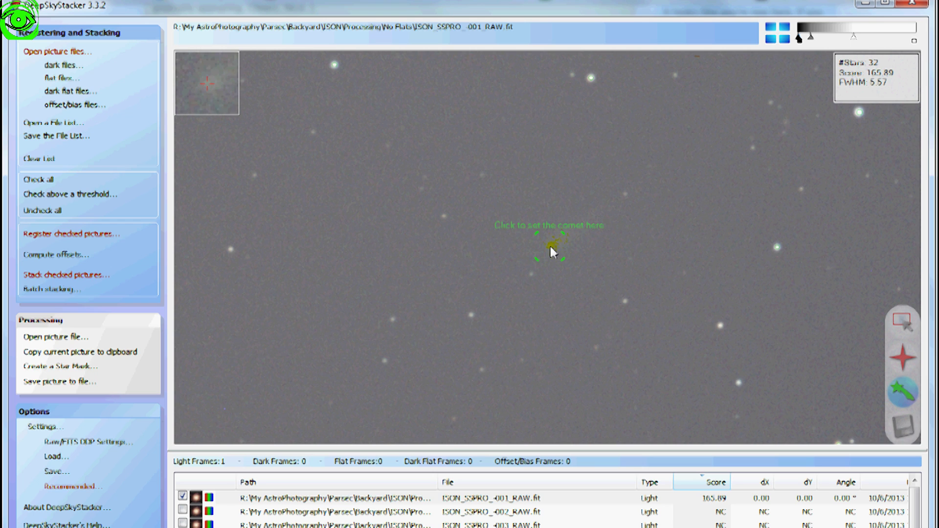
click(551, 247)
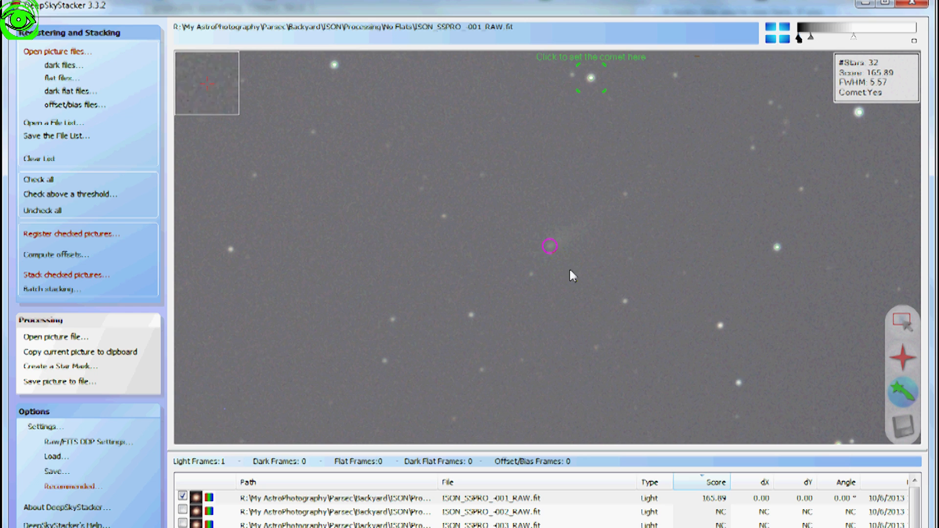
Save the first frame's comet position and scroll the file list sideways.
click(898, 424)
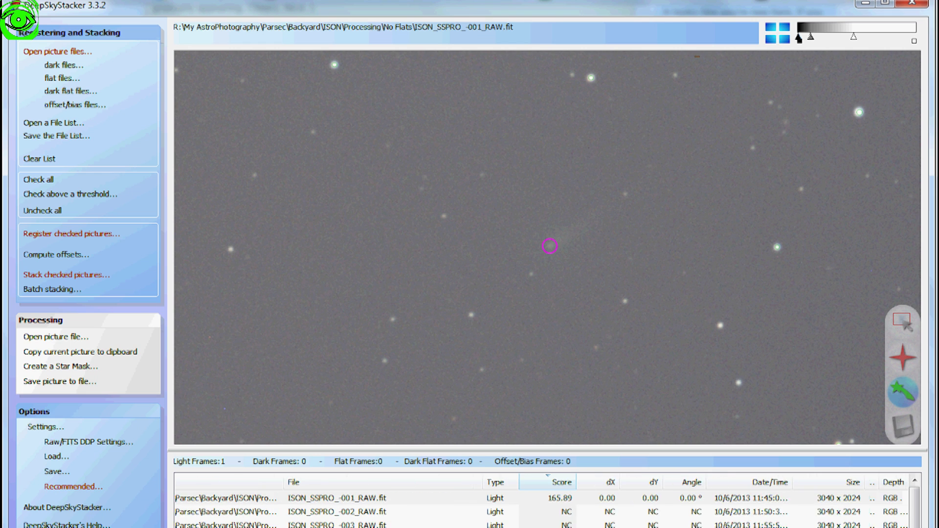
scroll(550, 246, right, 5)
scroll(549, 246, right, 4)
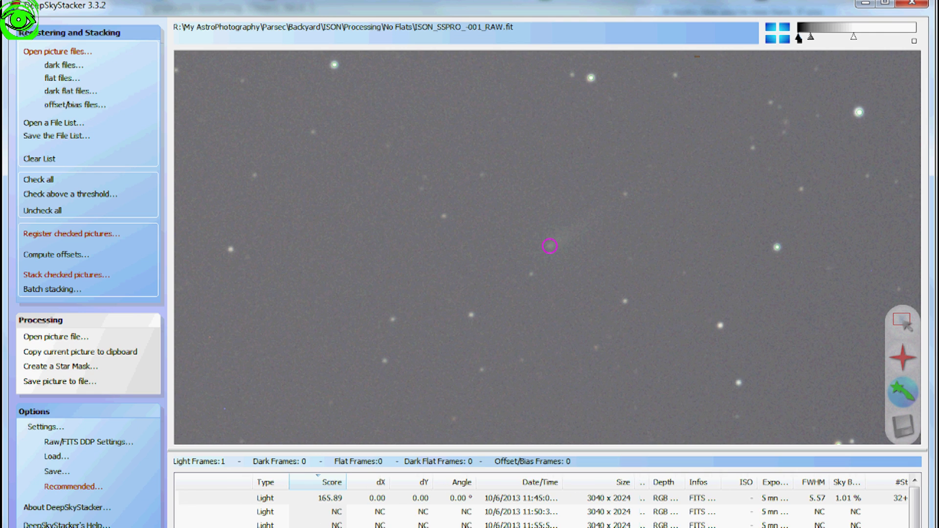
scroll(543, 509, left, 10)
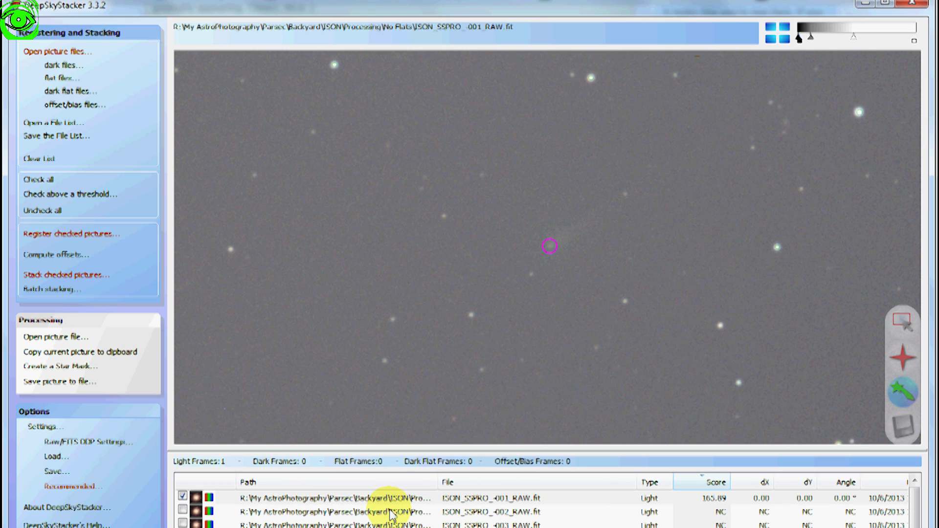
Load ISON_SSPRO_002_RAW.fit and zoom in on its comet.
click(392, 512)
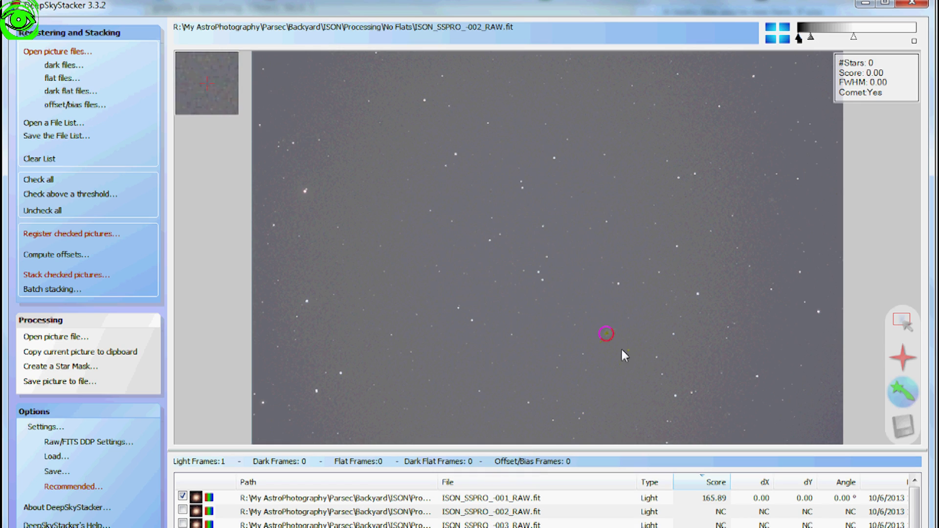
scroll(609, 339, up, 2)
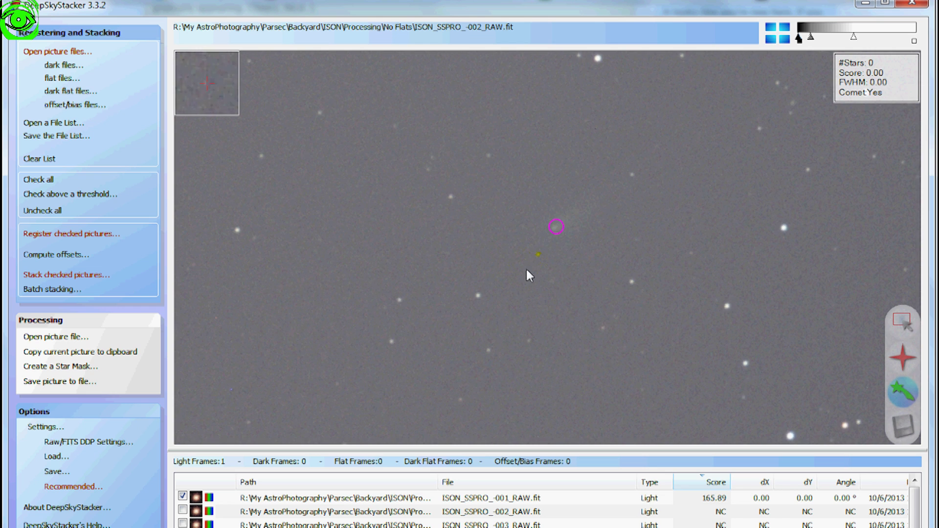
scroll(539, 239, up, 1)
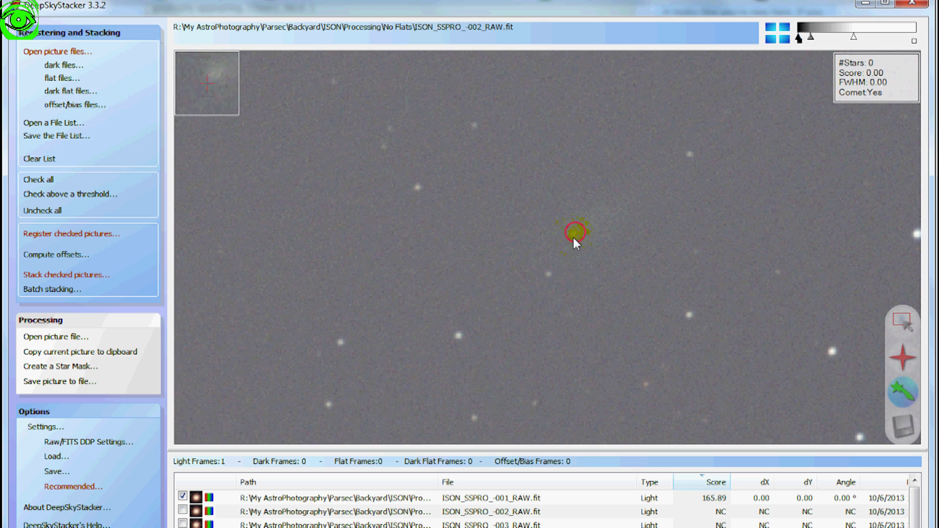
Mark the comet centre on ISON_SSPRO_002_RAW.fit in Edit Comet Mode and save the change.
click(900, 386)
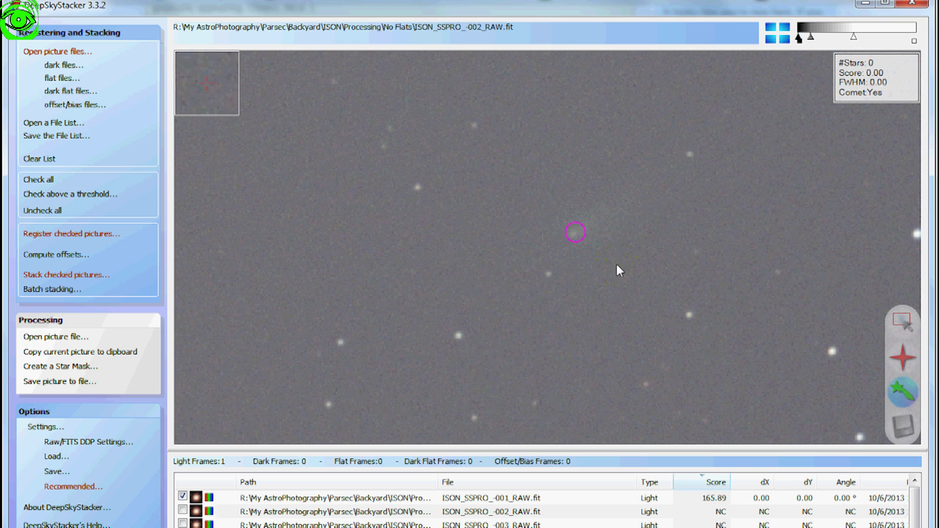
click(573, 235)
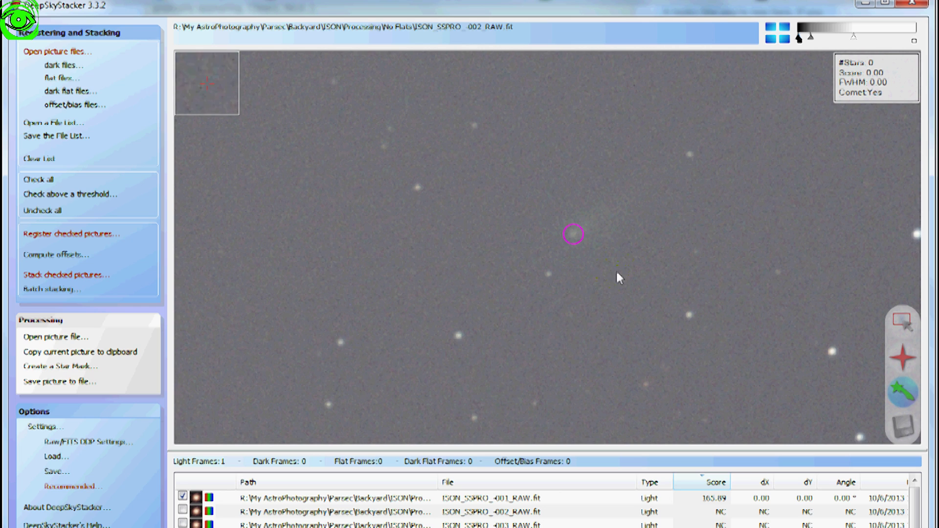
click(909, 430)
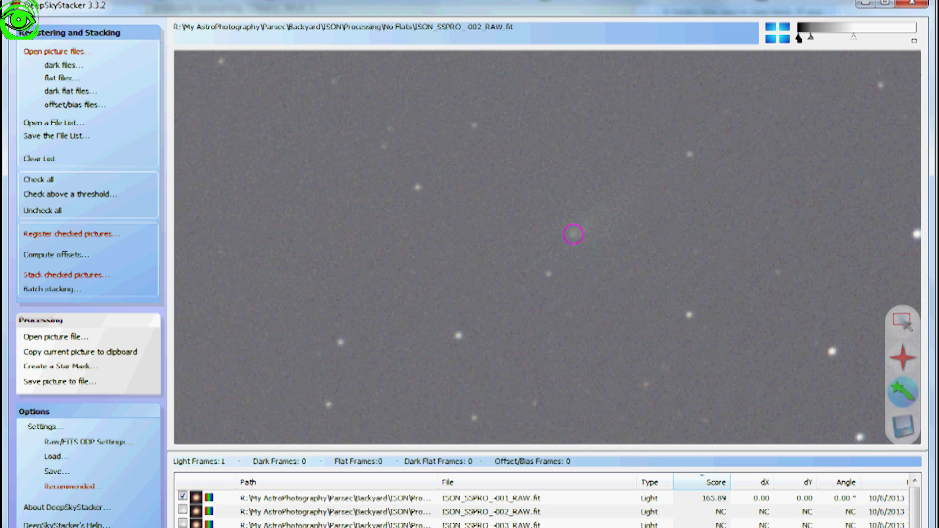
scroll(538, 504, right, 10)
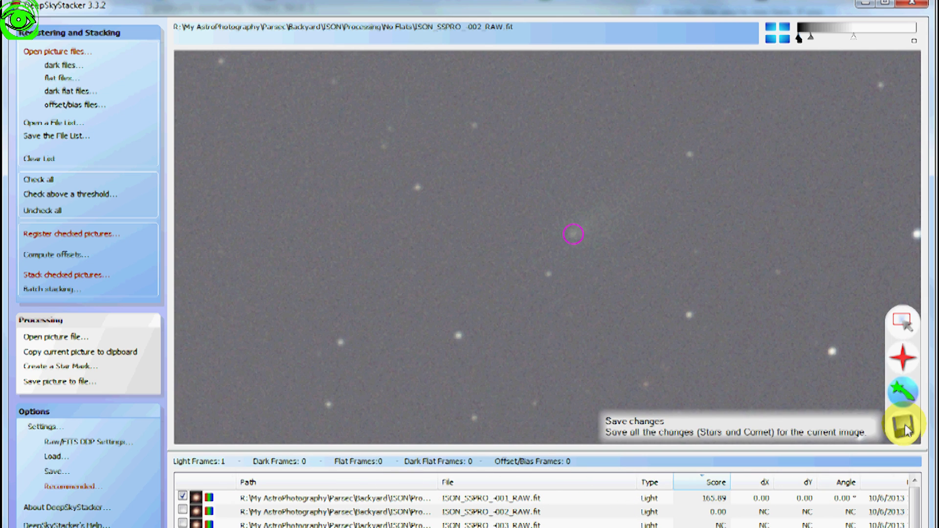
click(907, 429)
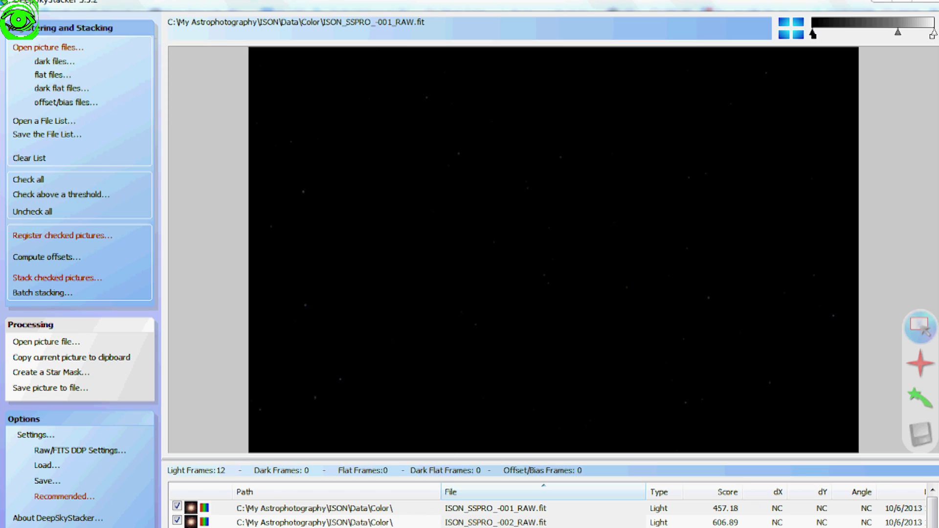
Scroll the list of 12 ISON frames sideways to review their columns and scores.
scroll(553, 509, right, 10)
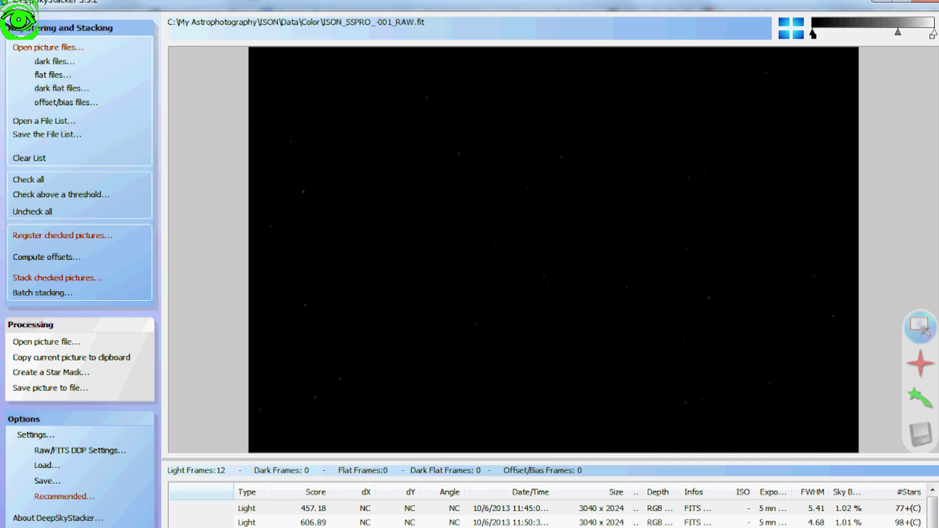
scroll(552, 508, left, 10)
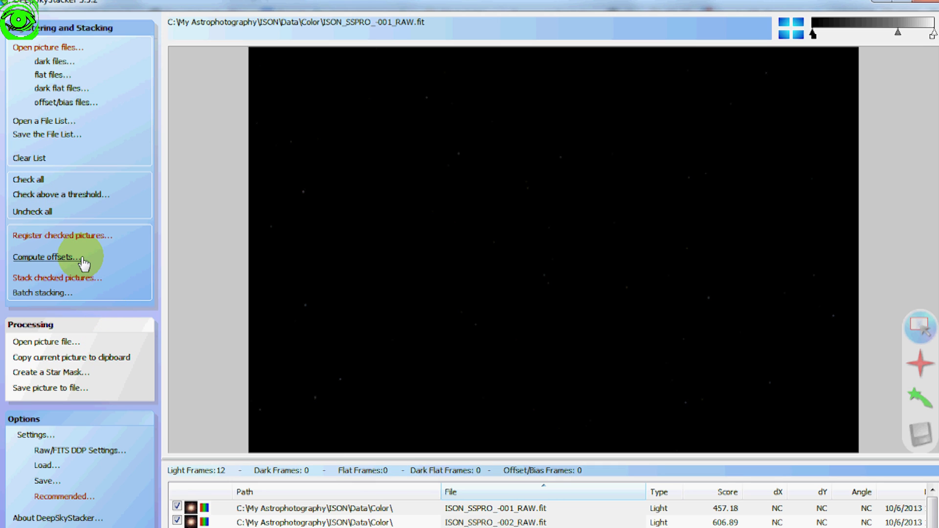
click(64, 238)
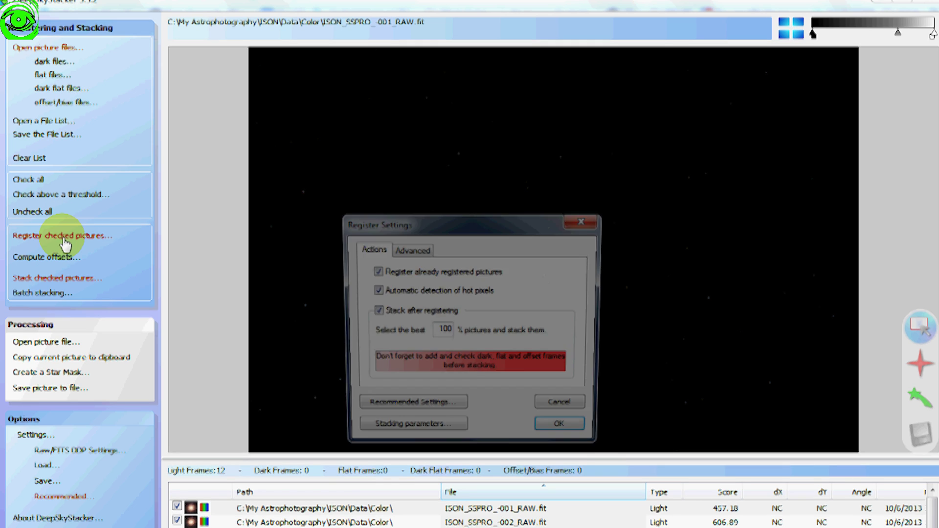
click(415, 434)
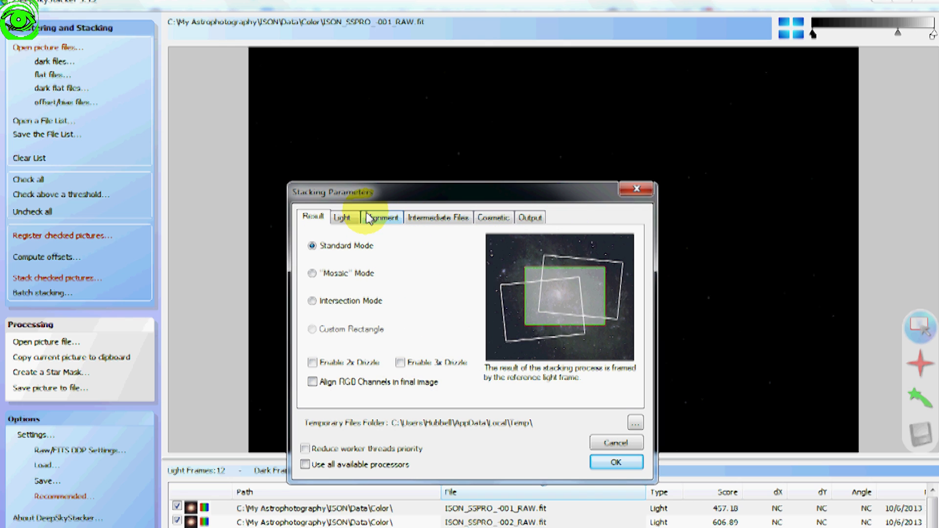
click(637, 189)
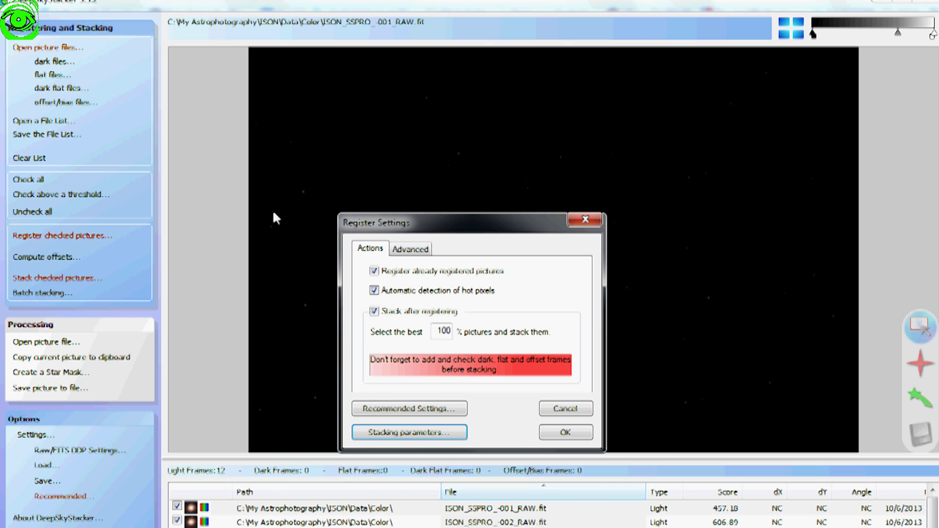
click(586, 413)
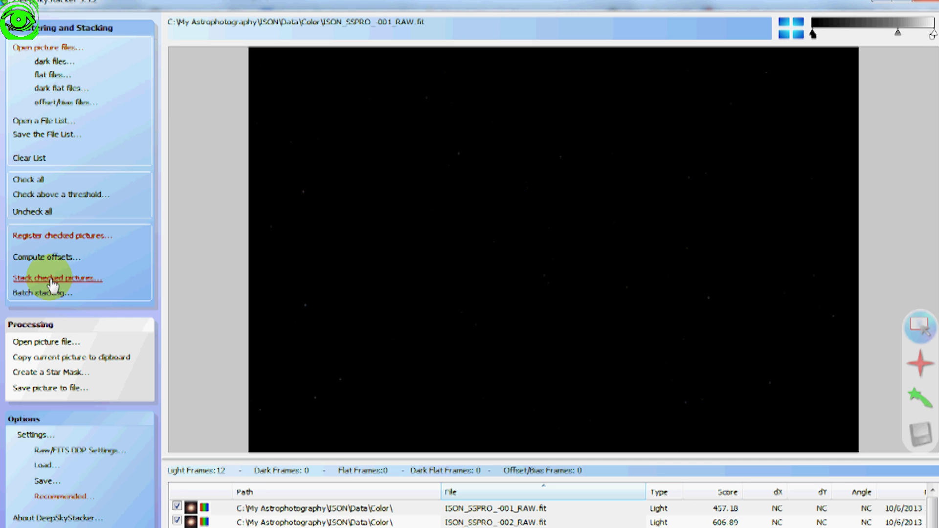
Start stacking the checked pictures and bring up the stacking parameters.
click(53, 280)
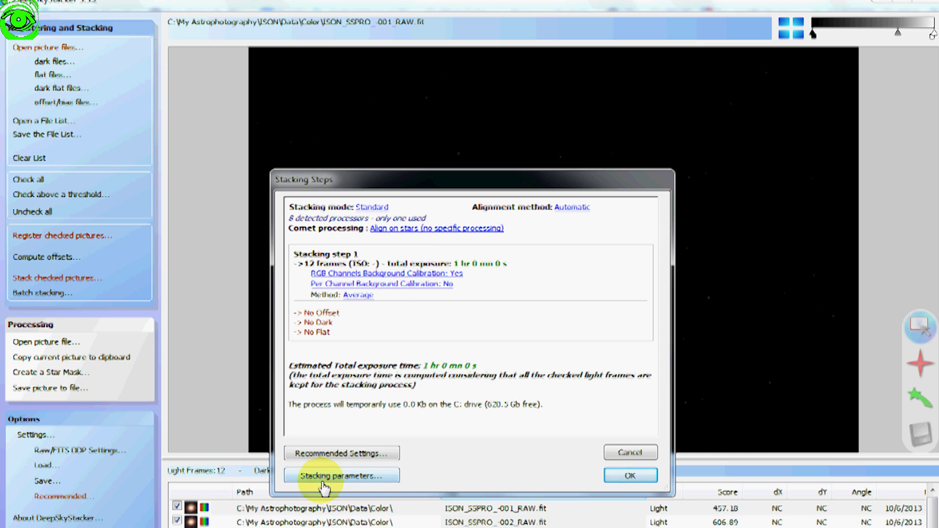
click(323, 484)
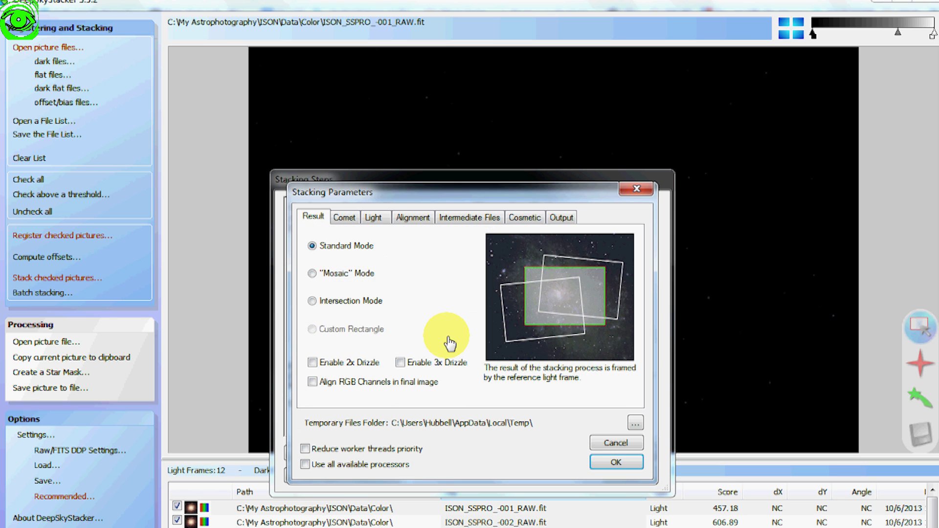
On the Comet tab, select Comet Stacking (align on comet, stars trailed) and confirm.
click(344, 228)
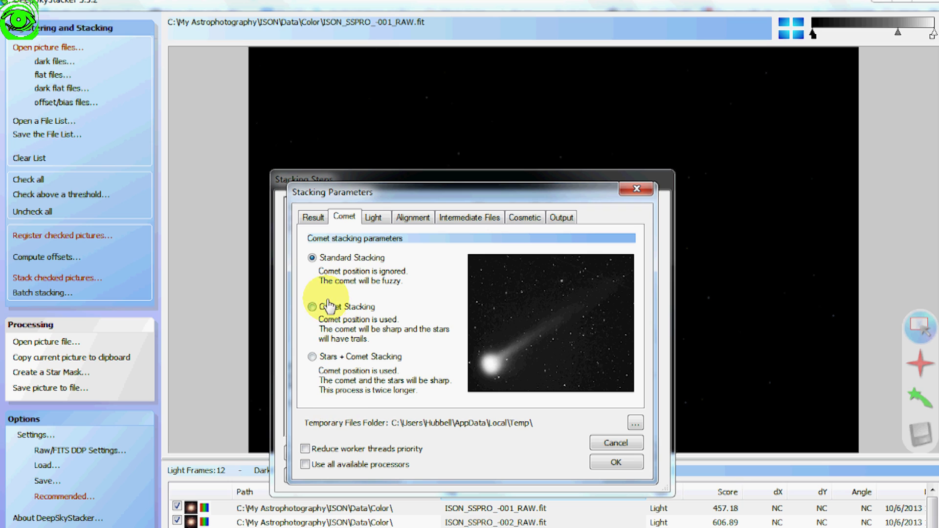
click(312, 357)
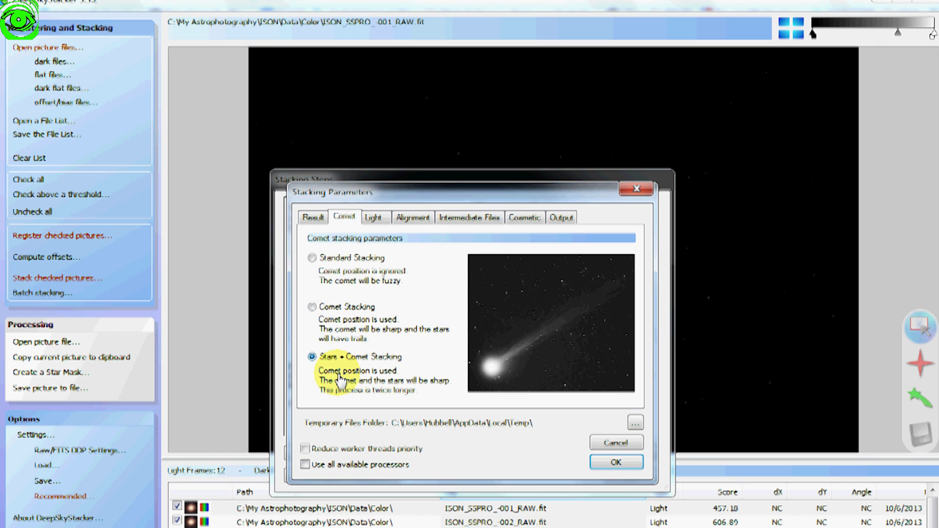
click(308, 315)
click(311, 309)
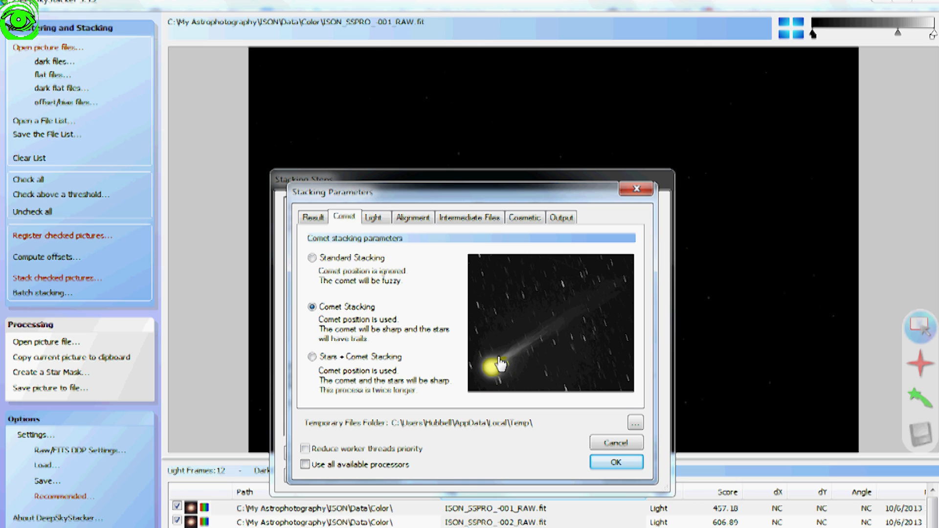
click(312, 357)
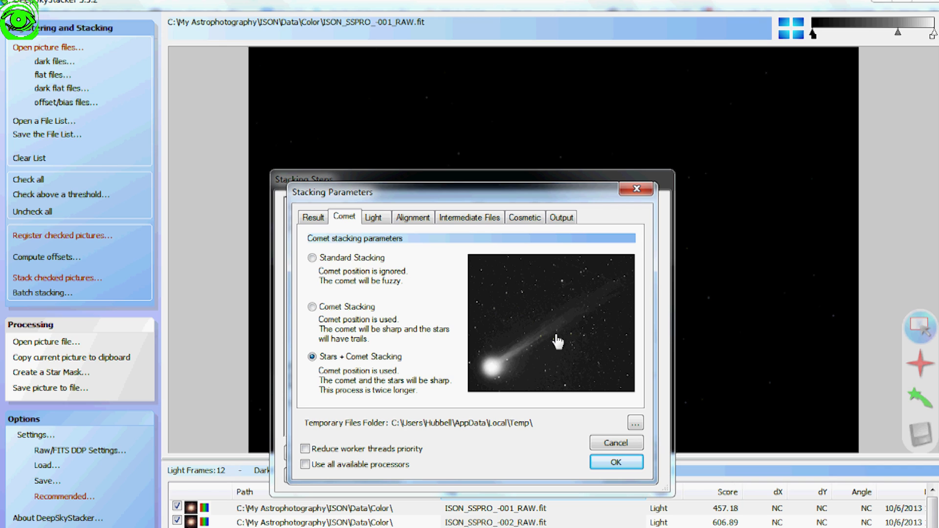
mouse_move(499, 367)
mouse_down()
mouse_move(430, 377)
mouse_move(325, 315)
mouse_move(306, 317)
mouse_move(318, 311)
mouse_up()
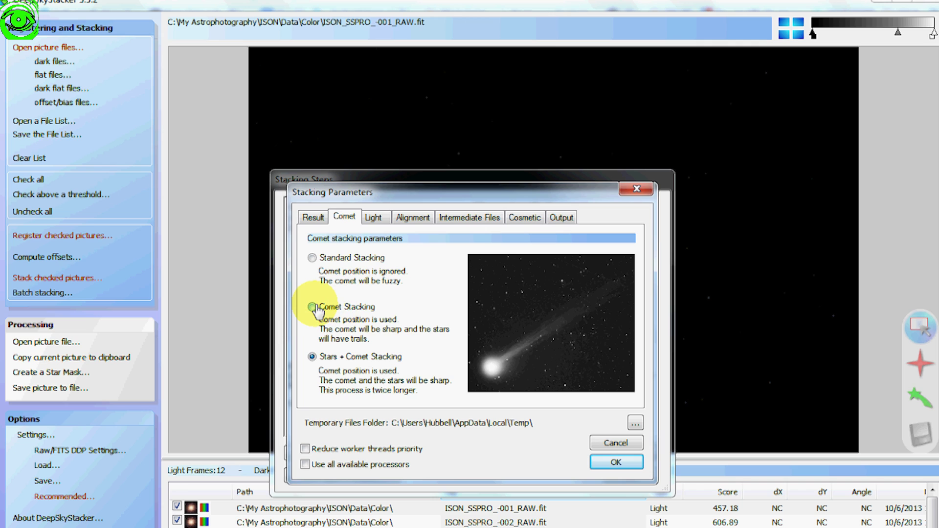
click(313, 307)
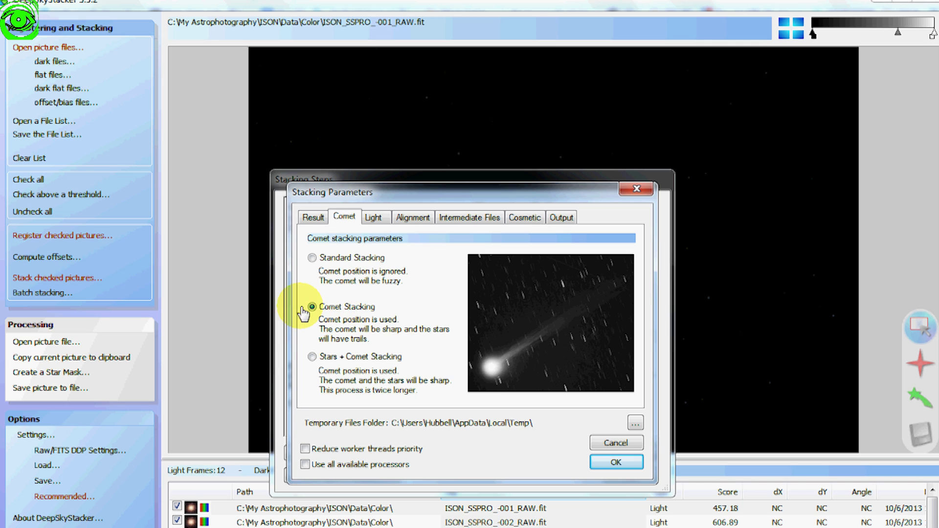
click(313, 258)
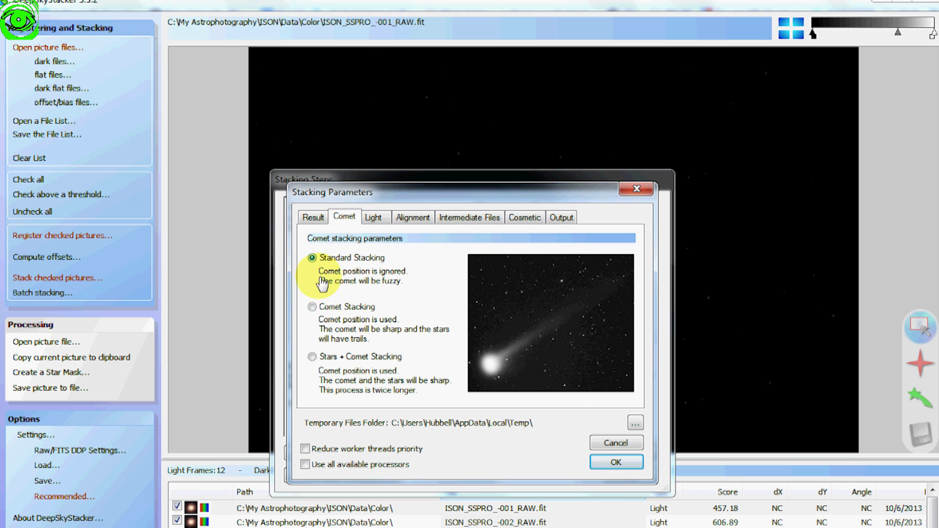
click(312, 307)
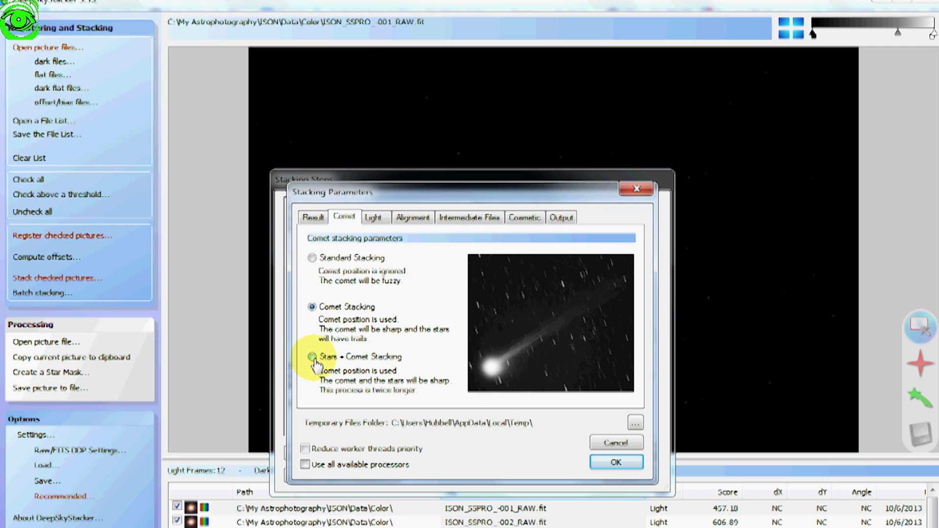
click(614, 462)
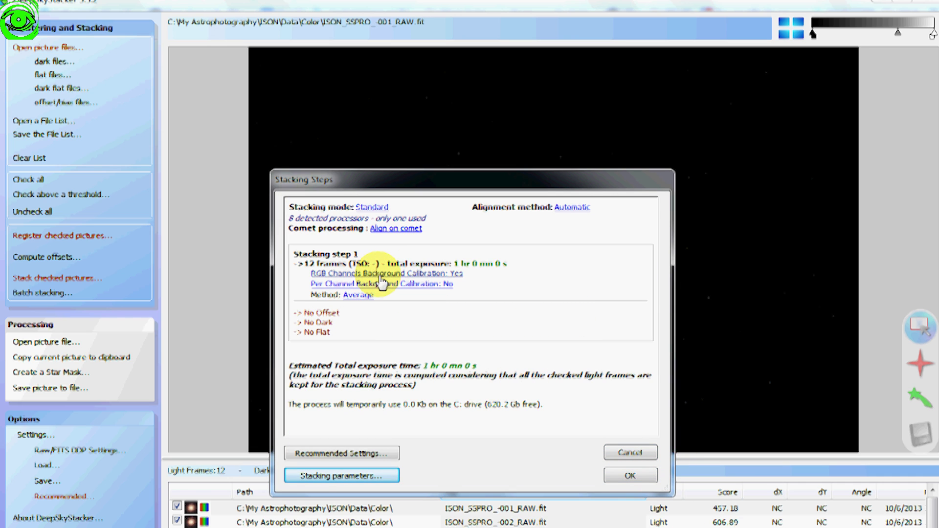
click(396, 452)
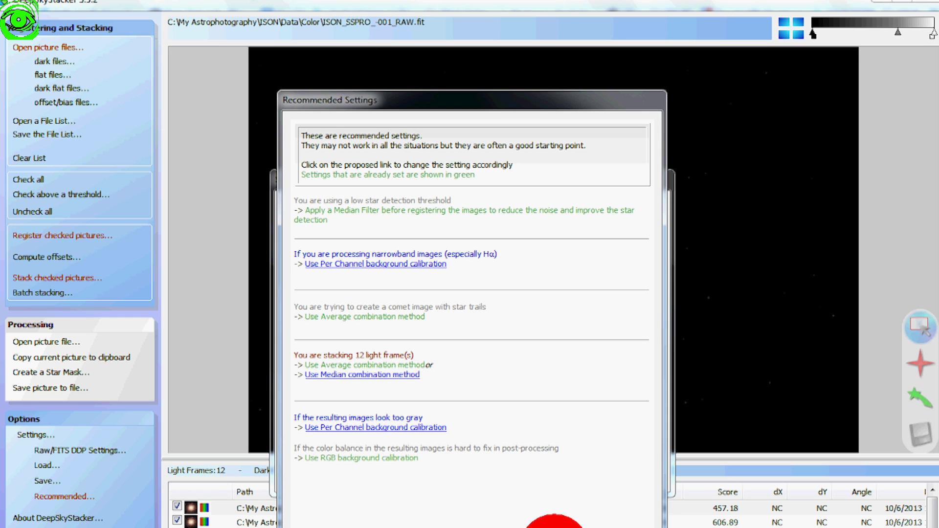
click(532, 527)
Confirm the stacking steps to begin comet-stacking the 12 ISON frames.
click(620, 477)
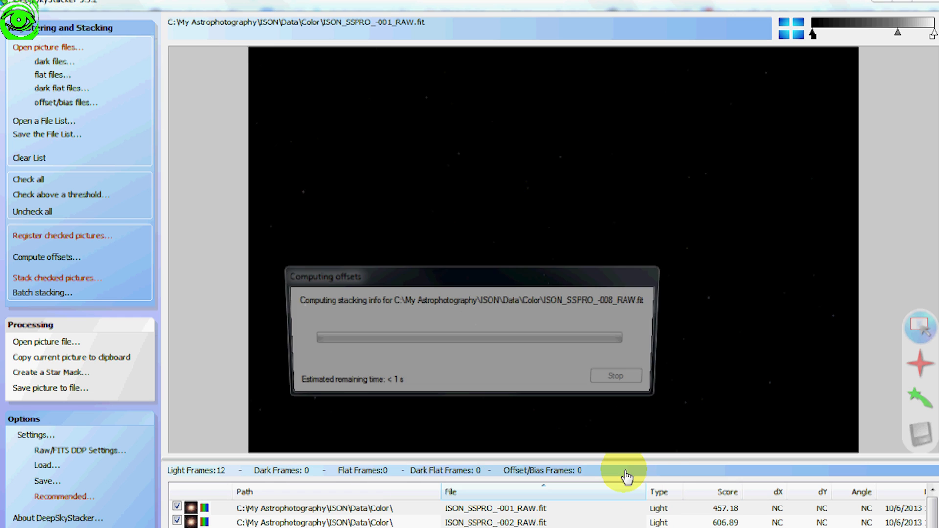